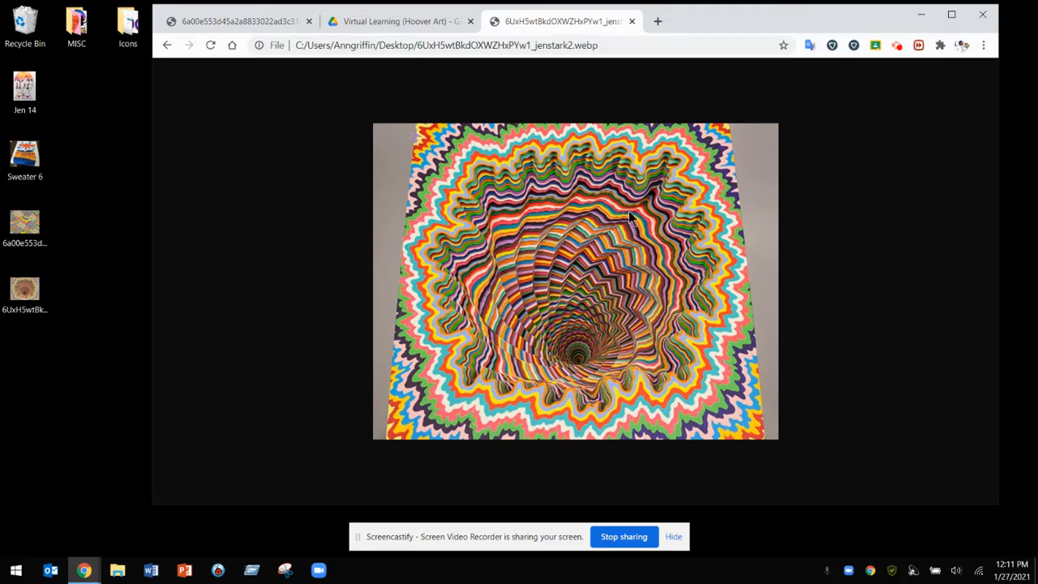
# Create a new Google Drawings file in the Virtual Learning (Hoover Art) folder in Google Drive
pyautogui.click(397, 22)
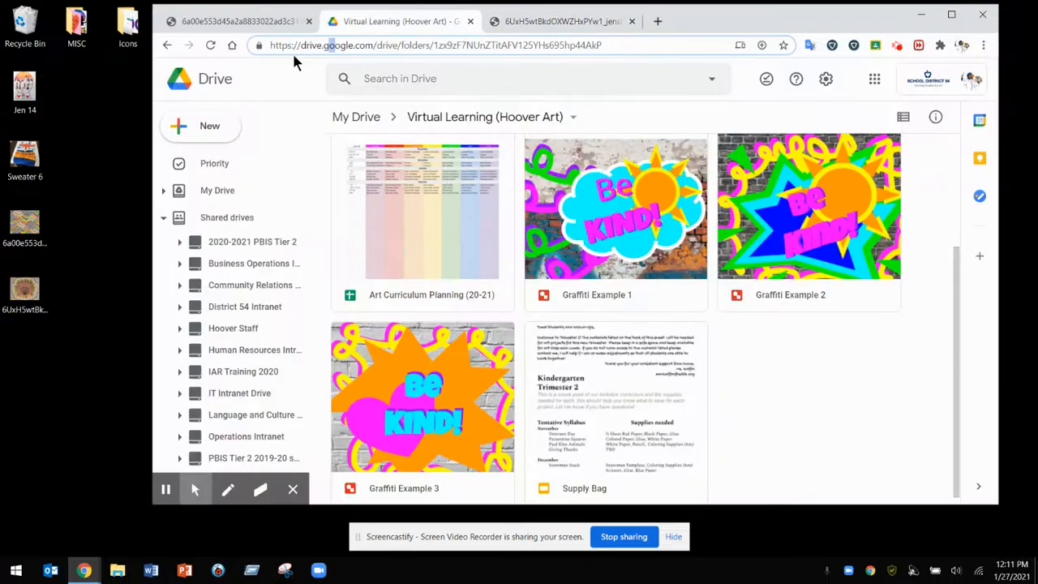
pyautogui.click(208, 125)
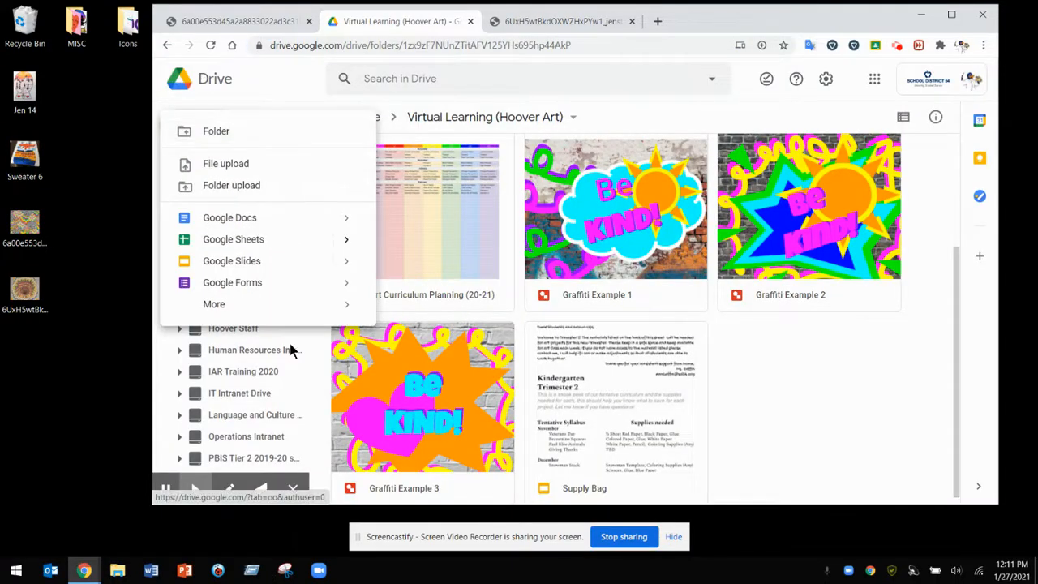
pyautogui.moveTo(331, 309)
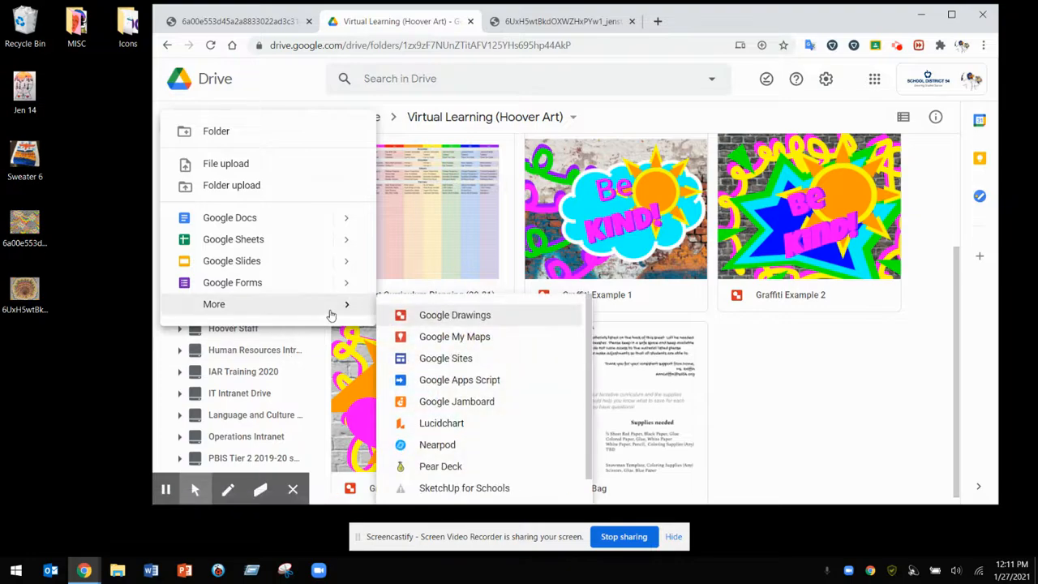
pyautogui.click(425, 315)
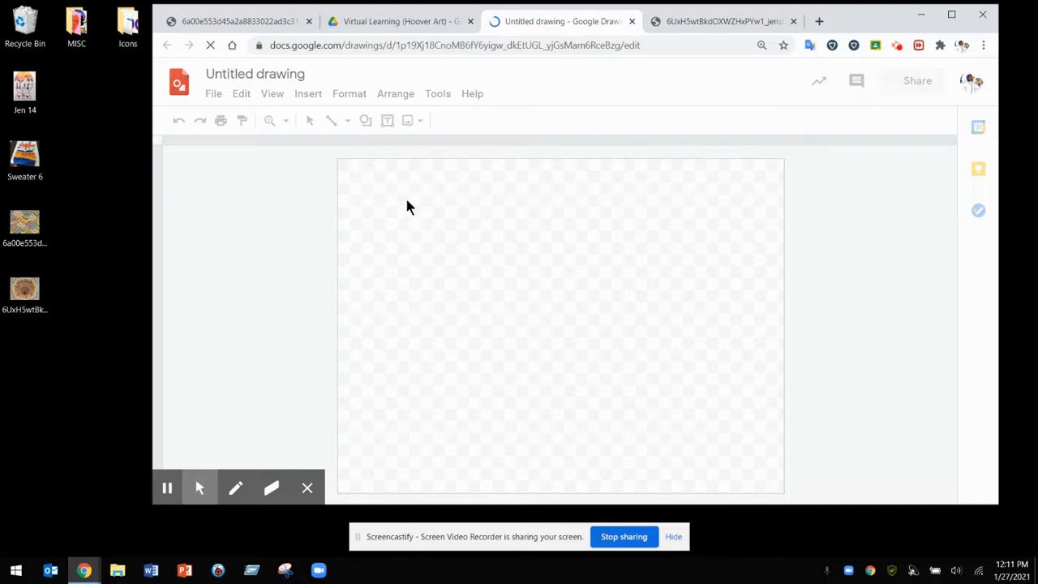
# Title the untitled drawing with the teacher's name followed by "Stark Drawing"
pyautogui.tripleClick(268, 72)
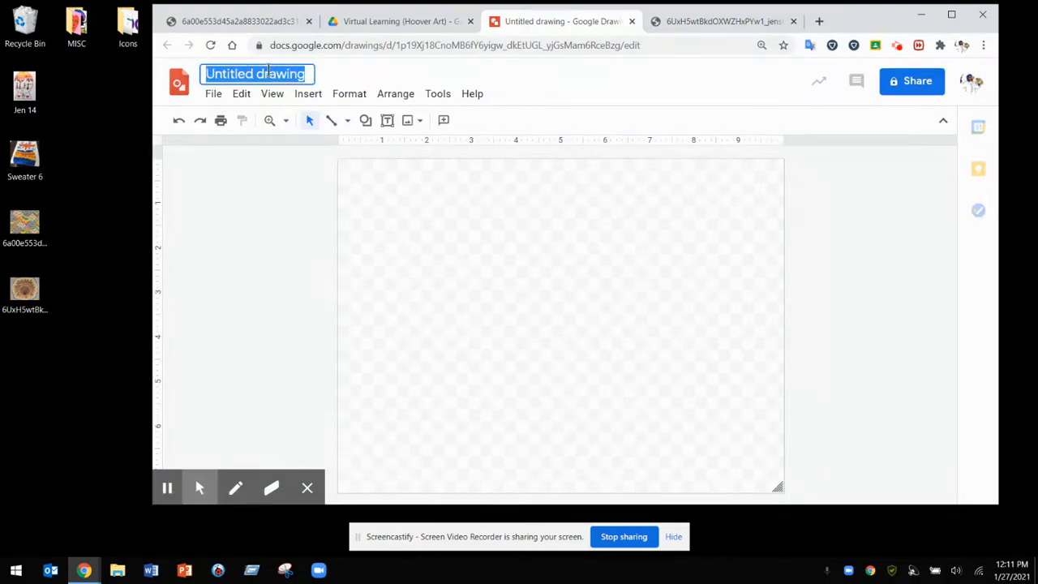
pyautogui.write('Ms. Griffi')
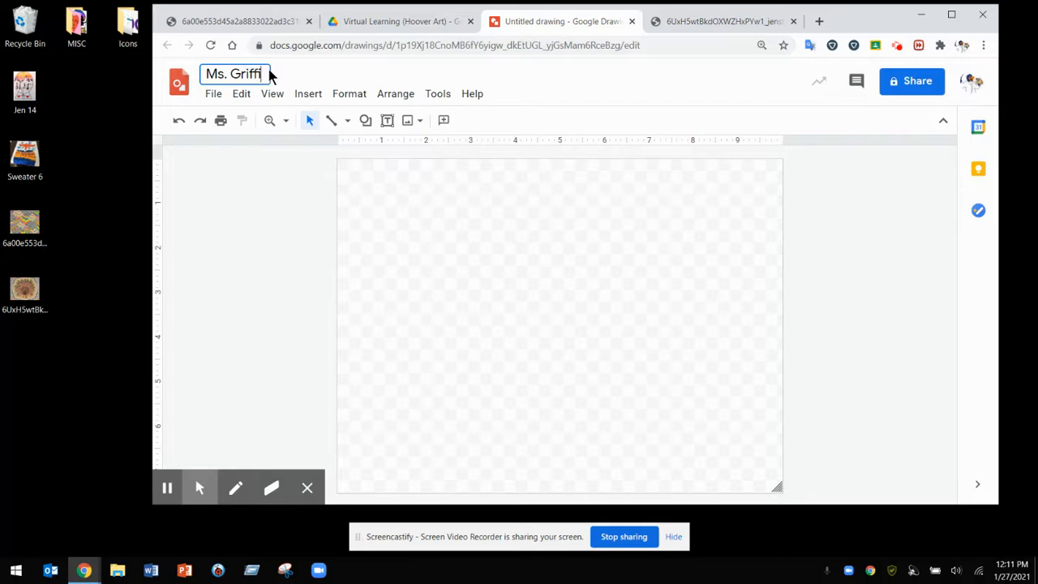
pyautogui.write('n Stark Drawing')
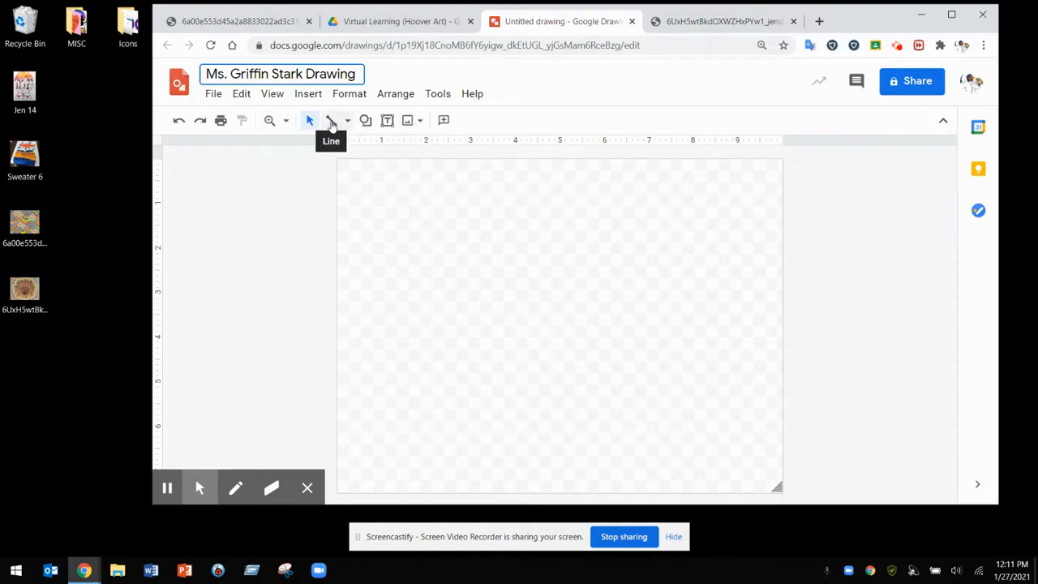
# Draw a 16-point star about 6.4 inches wide and 5.7 inches high on the canvas
pyautogui.click(365, 120)
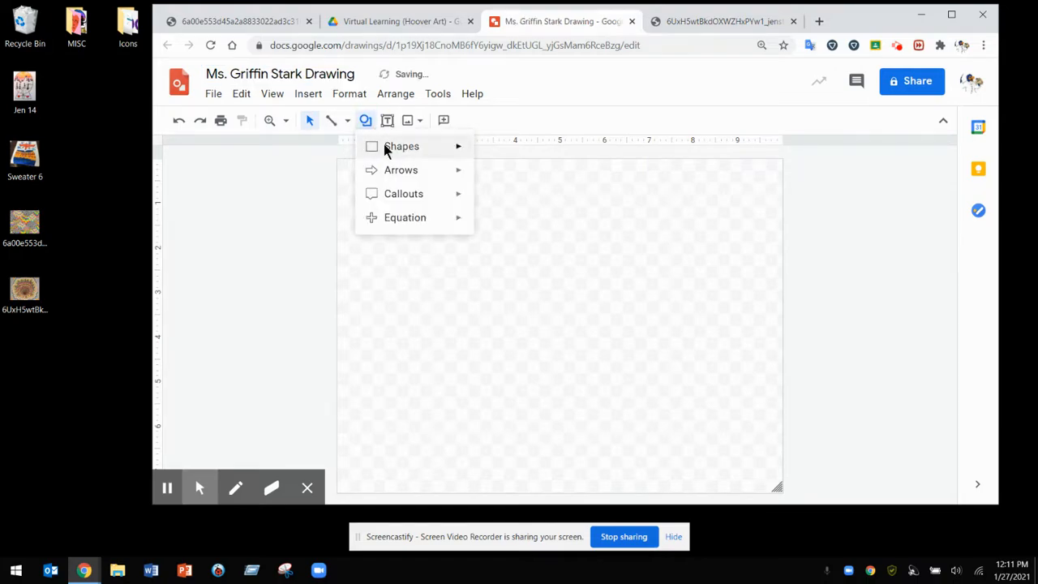
pyautogui.moveTo(389, 150)
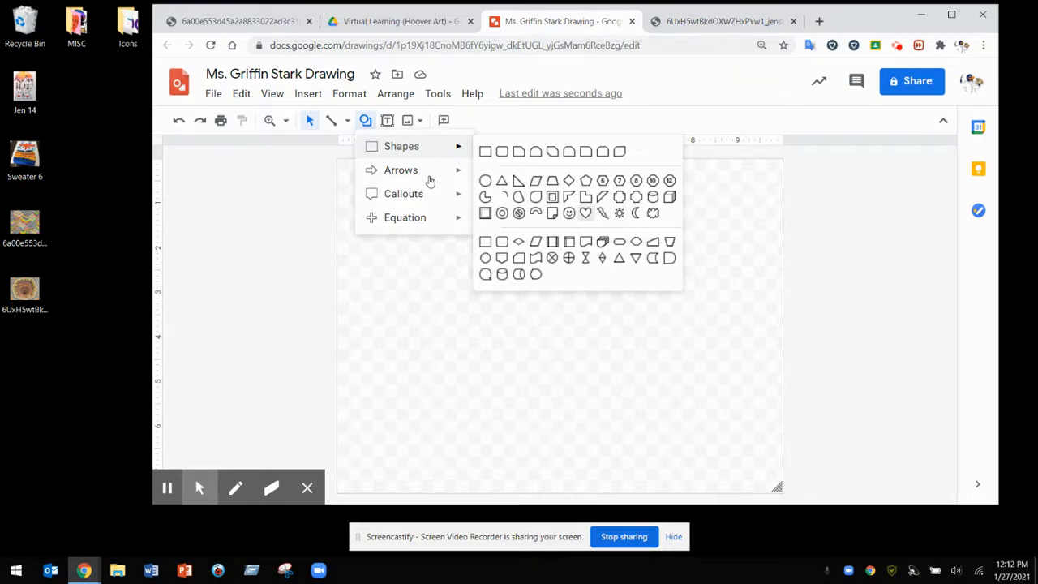
pyautogui.moveTo(420, 198)
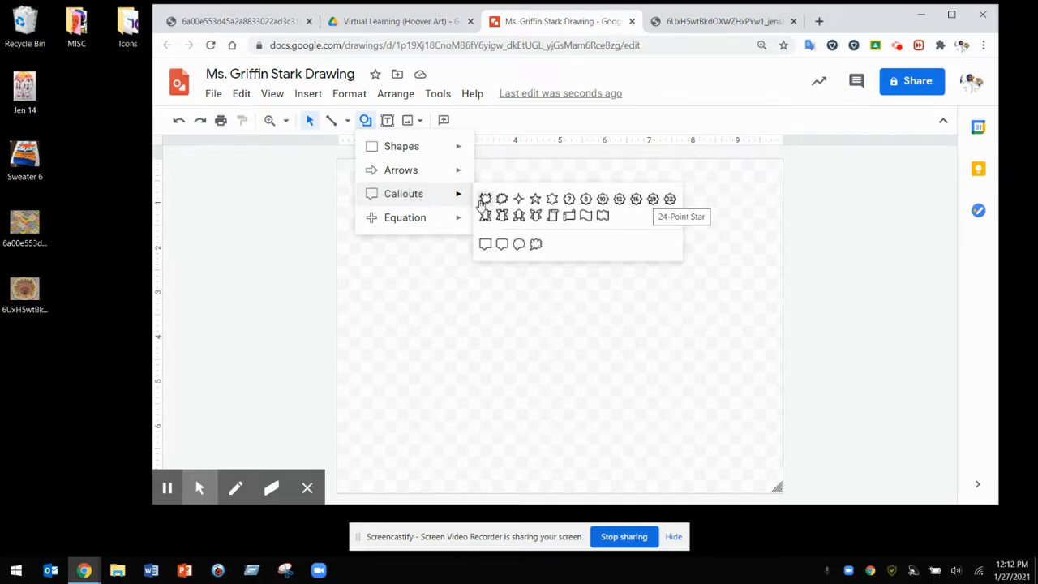
pyautogui.click(640, 202)
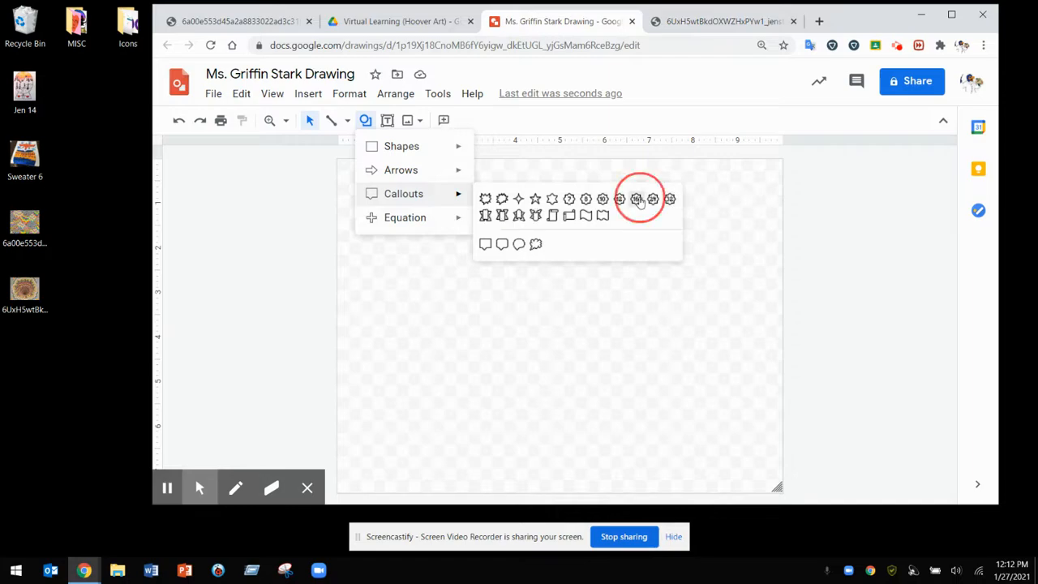
pyautogui.moveTo(423, 225); pyautogui.dragTo(708, 479)
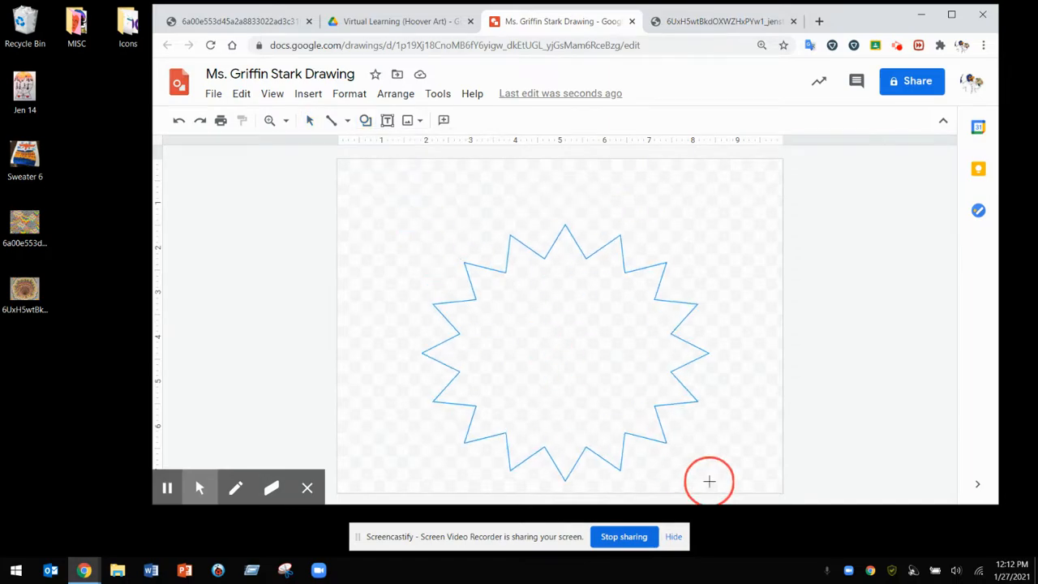
# Move the star to the canvas's upper edge and stretch it to fill the canvas's full width and height
pyautogui.moveTo(568, 360); pyautogui.dragTo(574, 322)
pyautogui.moveTo(662, 417); pyautogui.dragTo(726, 461)
pyautogui.click(558, 311)
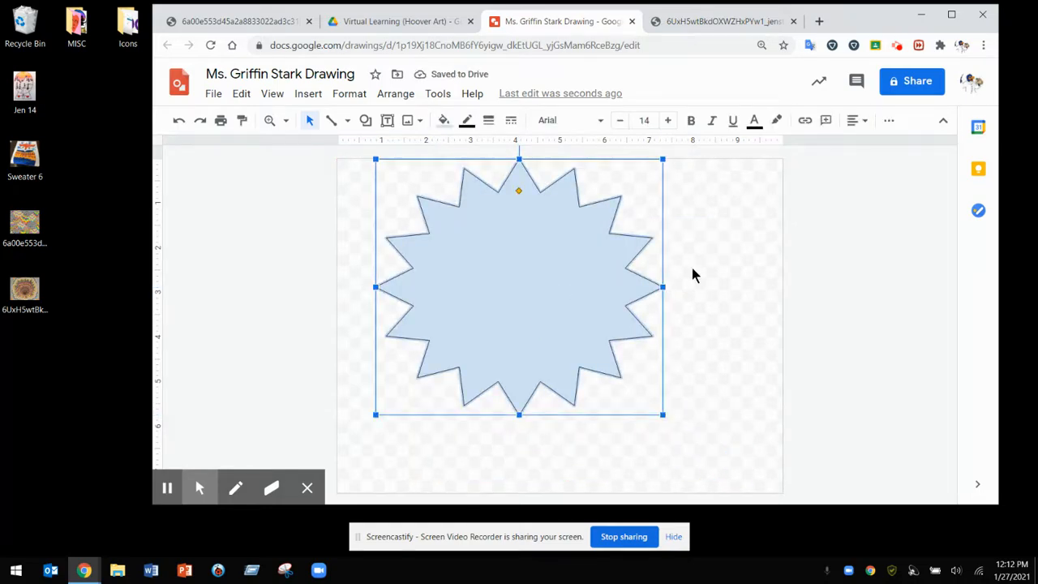
pyautogui.moveTo(662, 286); pyautogui.dragTo(781, 276)
pyautogui.moveTo(375, 286); pyautogui.dragTo(337, 285)
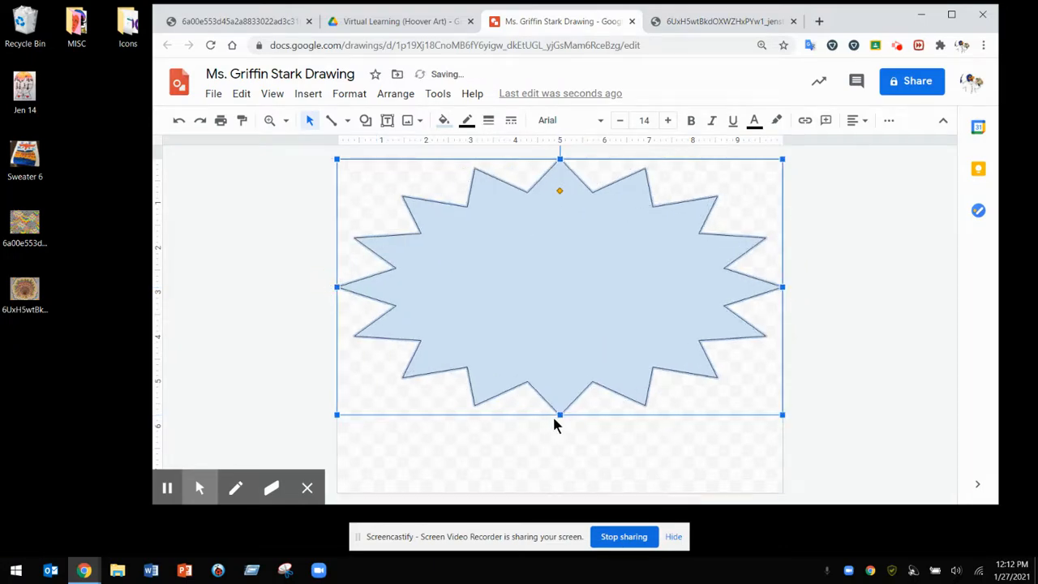
pyautogui.moveTo(560, 415); pyautogui.dragTo(556, 495)
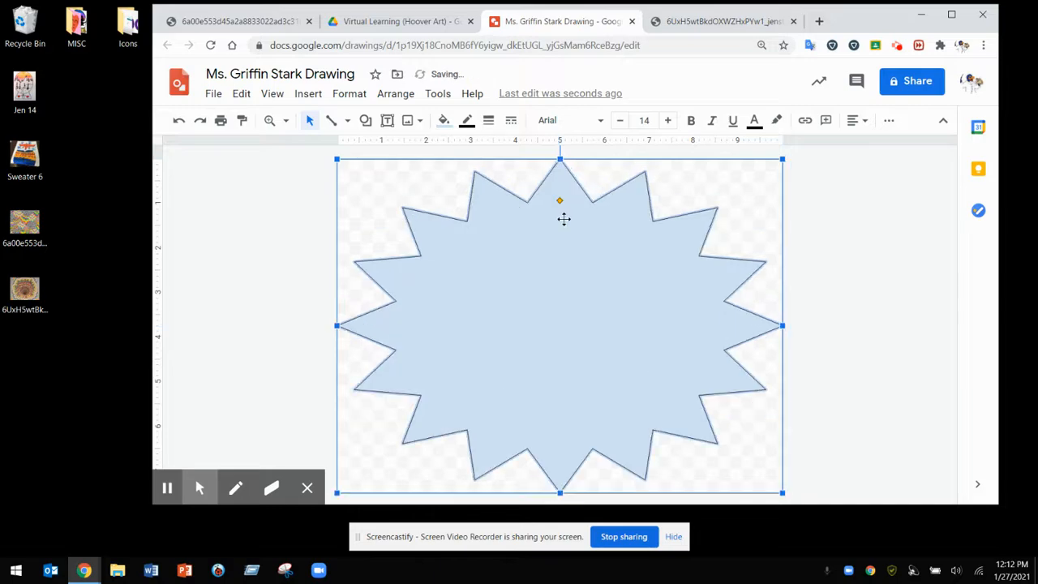
# Fill the star with magenta and make its border transparent
pyautogui.click(445, 120)
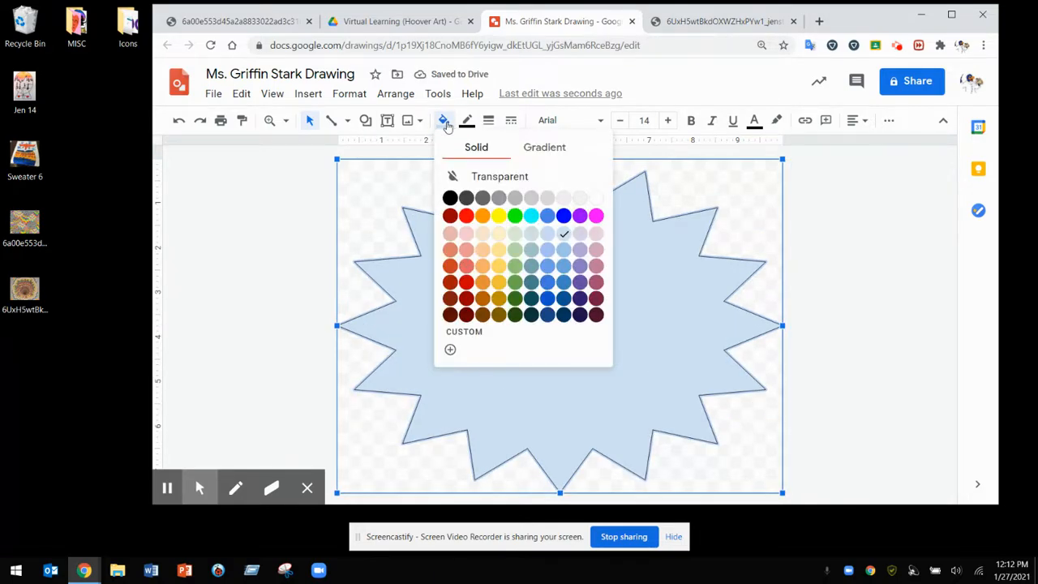
pyautogui.click(596, 215)
pyautogui.click(467, 121)
pyautogui.click(514, 167)
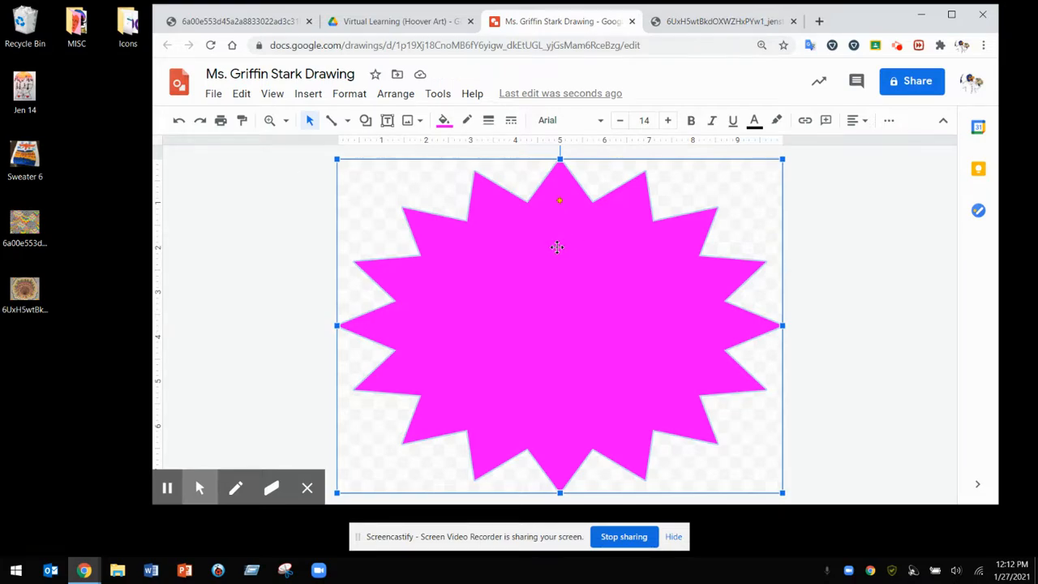
# Copy and paste the magenta star, and fill the copy with yellow
pyautogui.rightClick(557, 247)
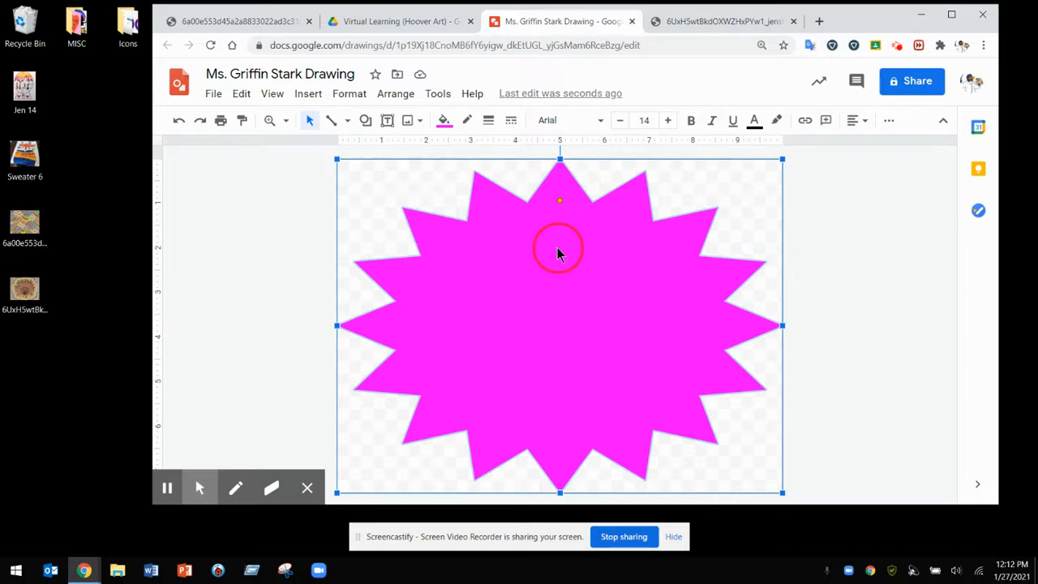
pyautogui.click(597, 141)
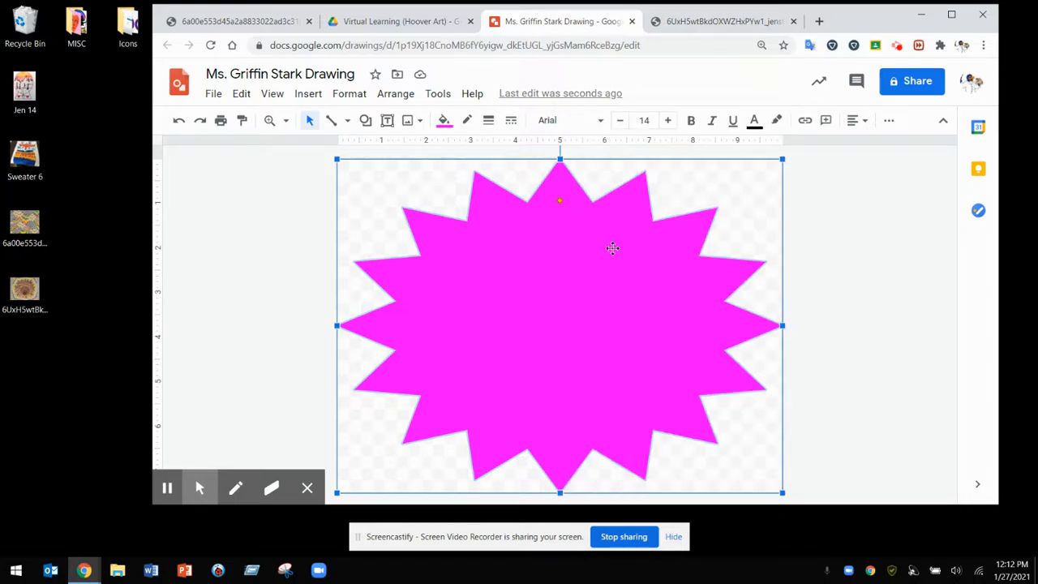
pyautogui.rightClick(535, 286)
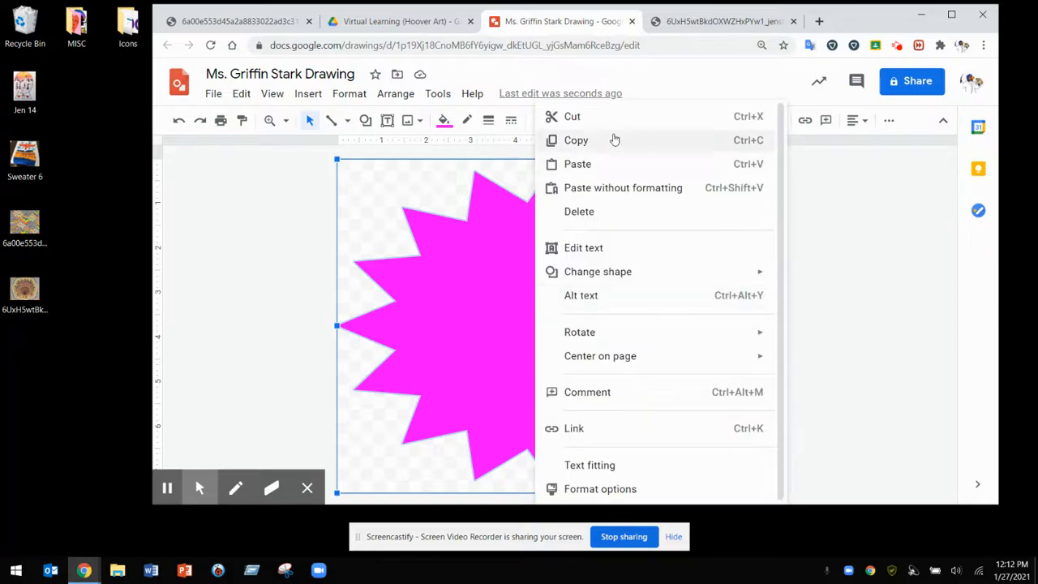
pyautogui.click(604, 163)
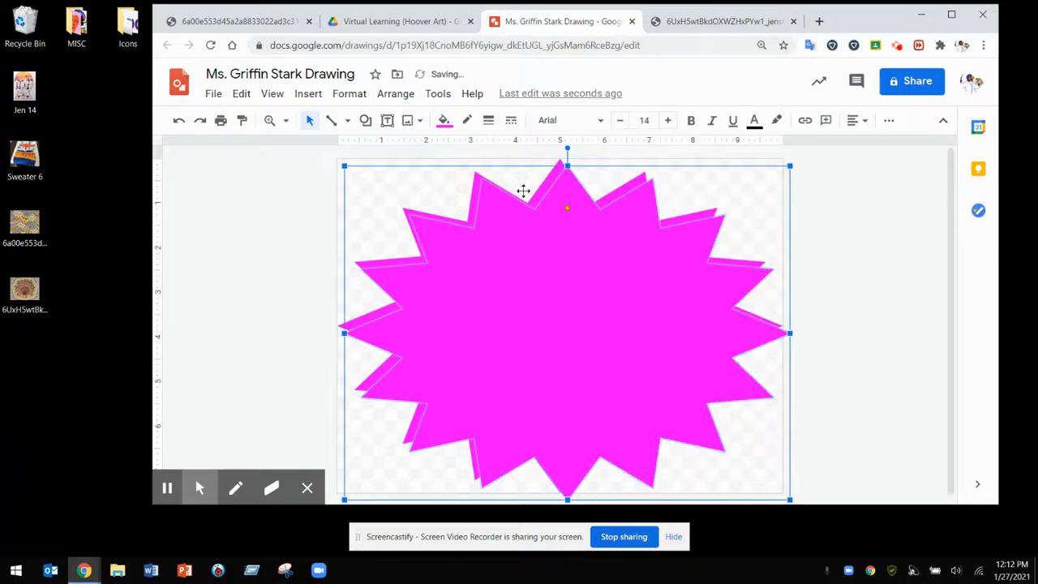
pyautogui.click(443, 120)
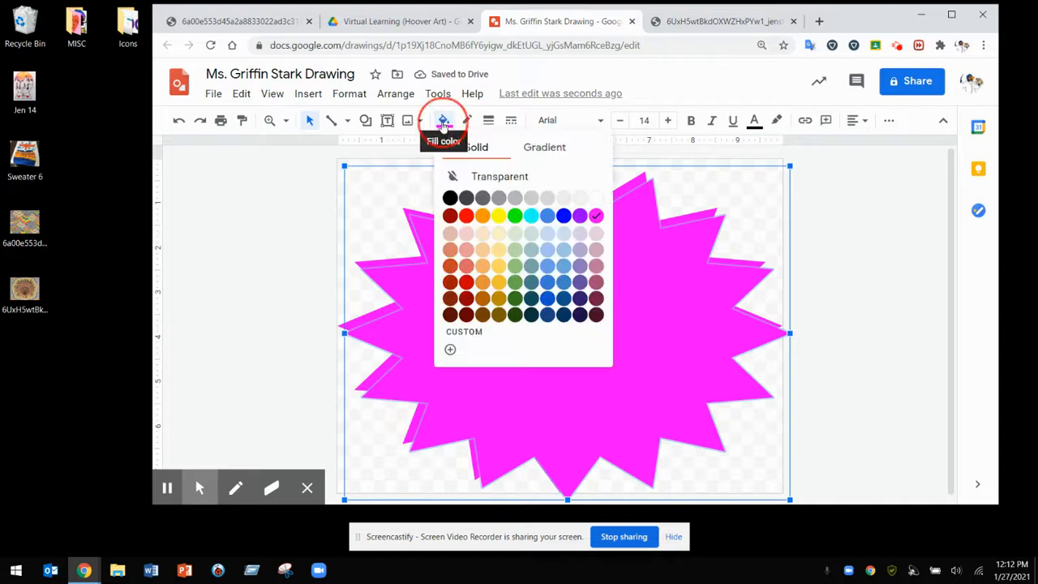
pyautogui.click(494, 217)
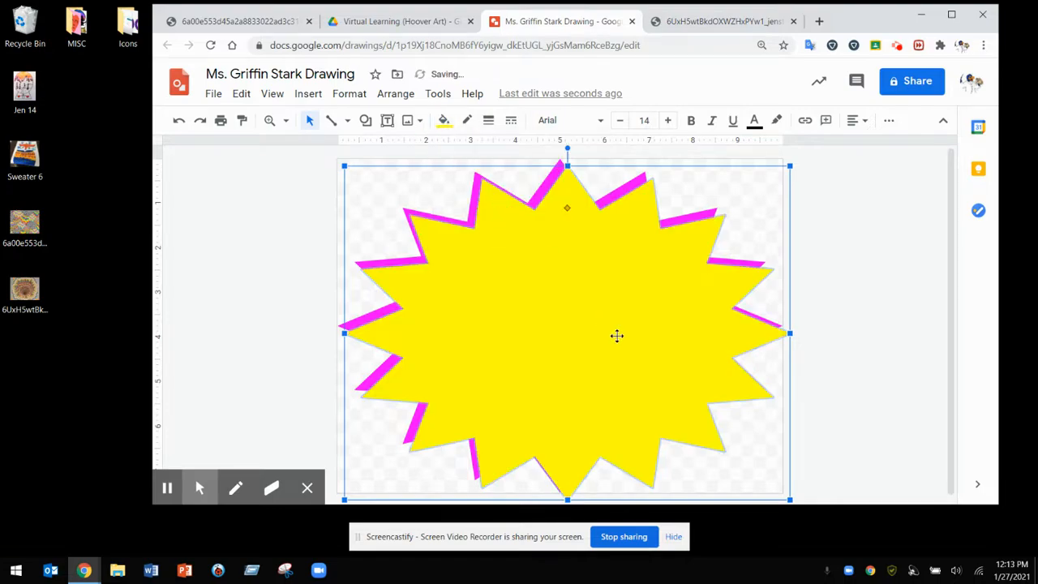
# Shrink the yellow star slightly and centre it over the magenta star, leaving an even magenta rim
pyautogui.moveTo(789, 165); pyautogui.dragTo(791, 166)
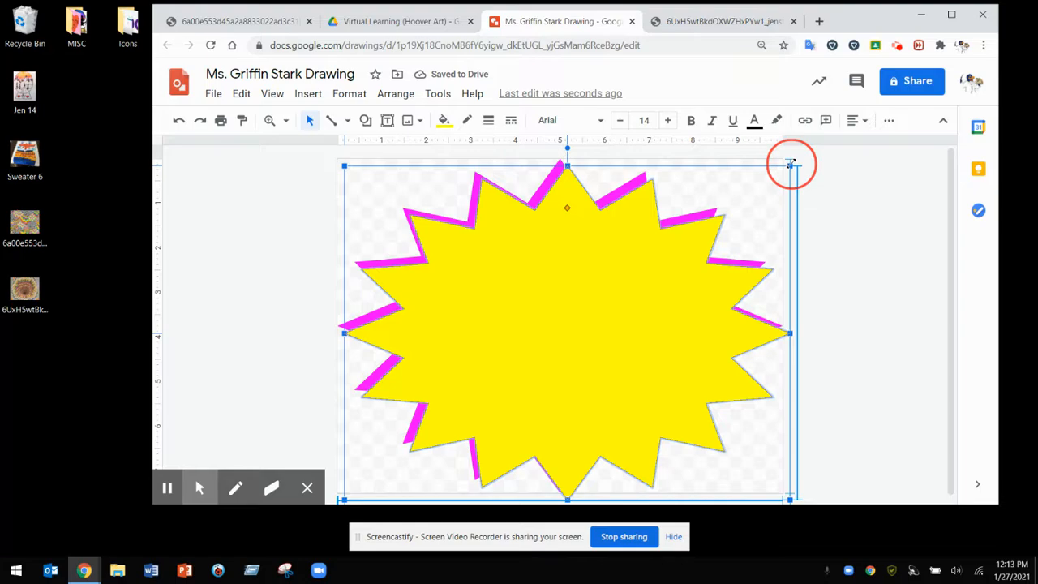
pyautogui.moveTo(790, 165); pyautogui.dragTo(743, 205)
pyautogui.moveTo(542, 319); pyautogui.dragTo(558, 297)
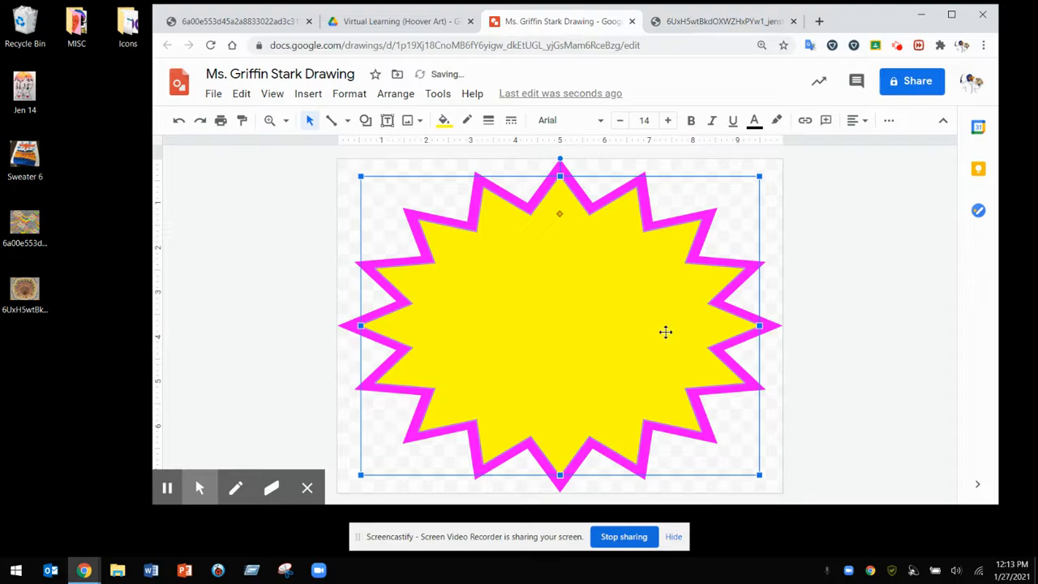
# Add a slightly smaller copy of the yellow star, centred inside it and filled with green
pyautogui.rightClick(572, 331)
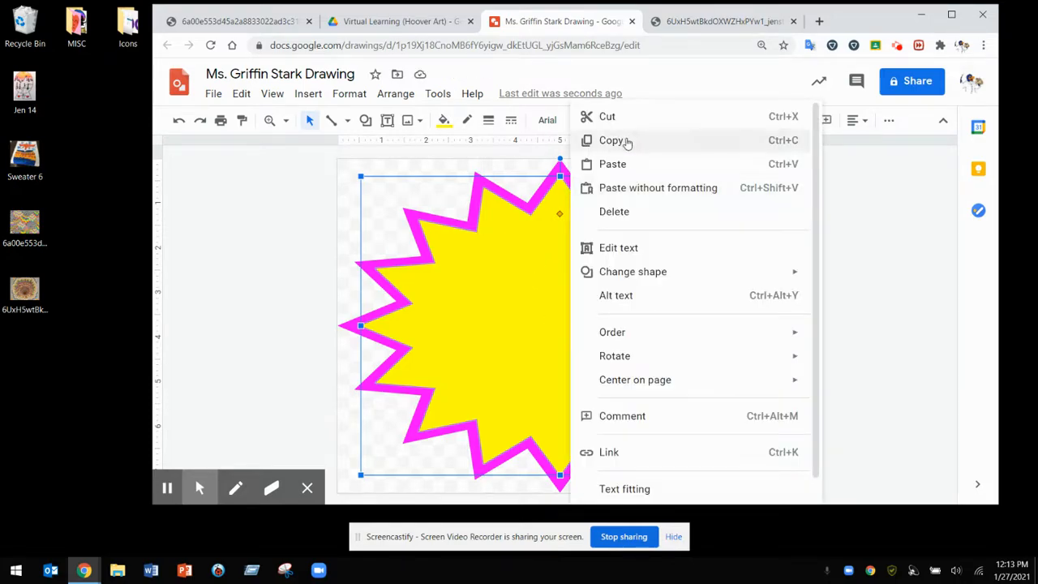
pyautogui.click(626, 141)
pyautogui.hotkey('ctrl', 'v')
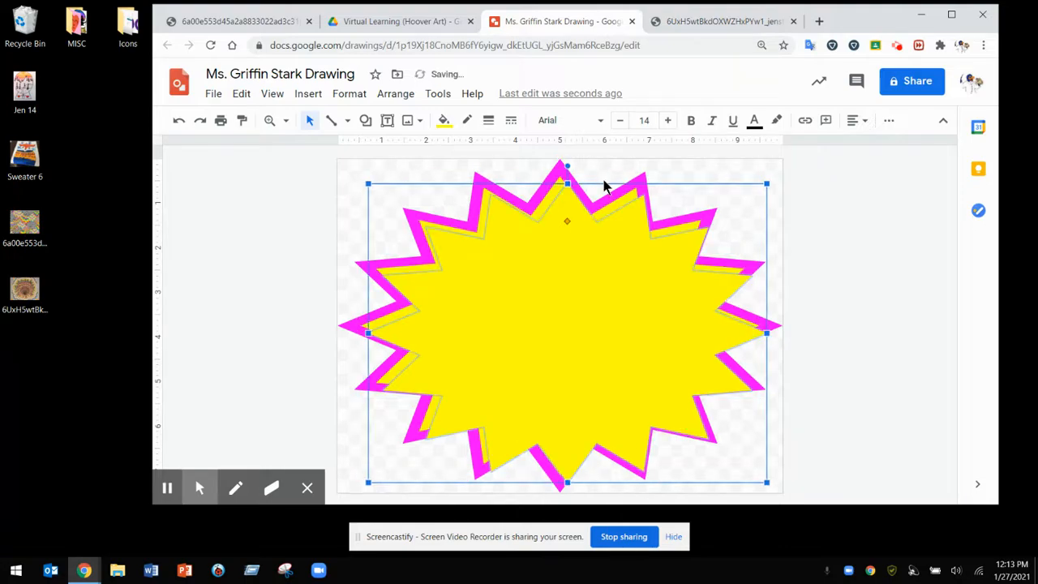
pyautogui.moveTo(764, 183); pyautogui.dragTo(738, 205)
pyautogui.moveTo(582, 315); pyautogui.dragTo(588, 298)
pyautogui.click(441, 124)
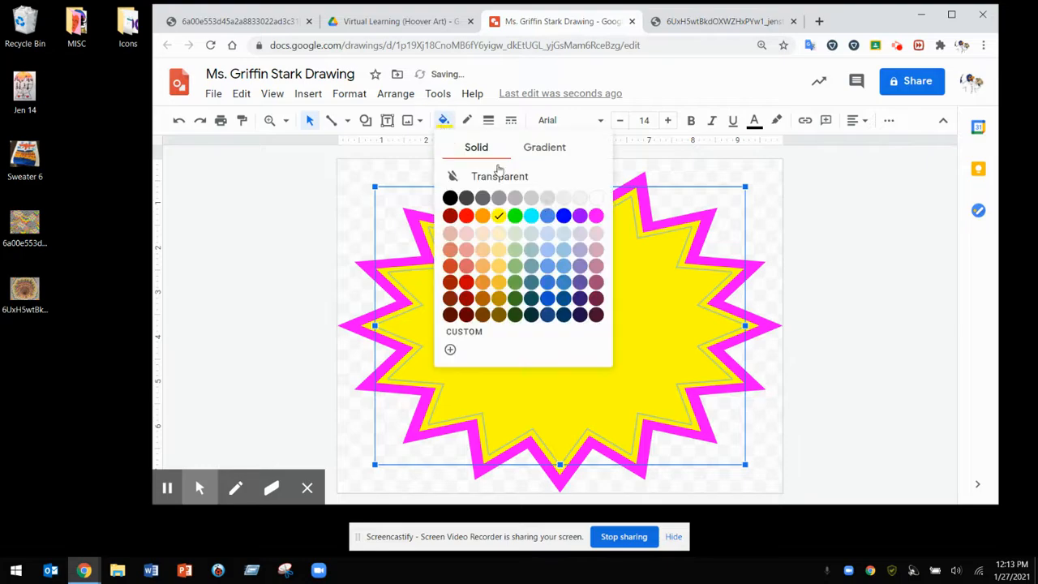
pyautogui.click(518, 214)
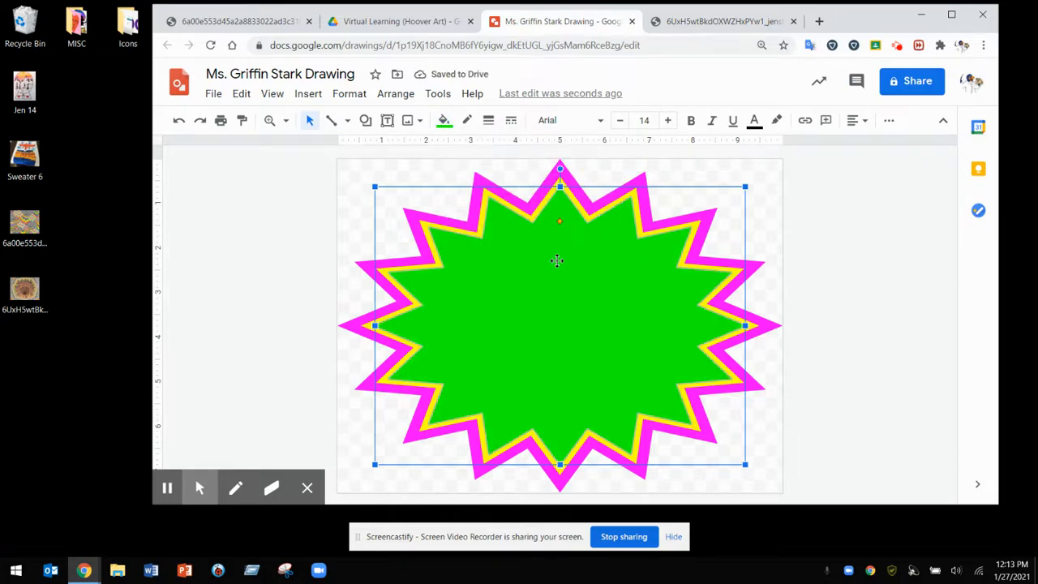
# Add a slightly smaller copy of the green star, centred inside it and filled with cyan
pyautogui.hotkey('ctrl', 'd')
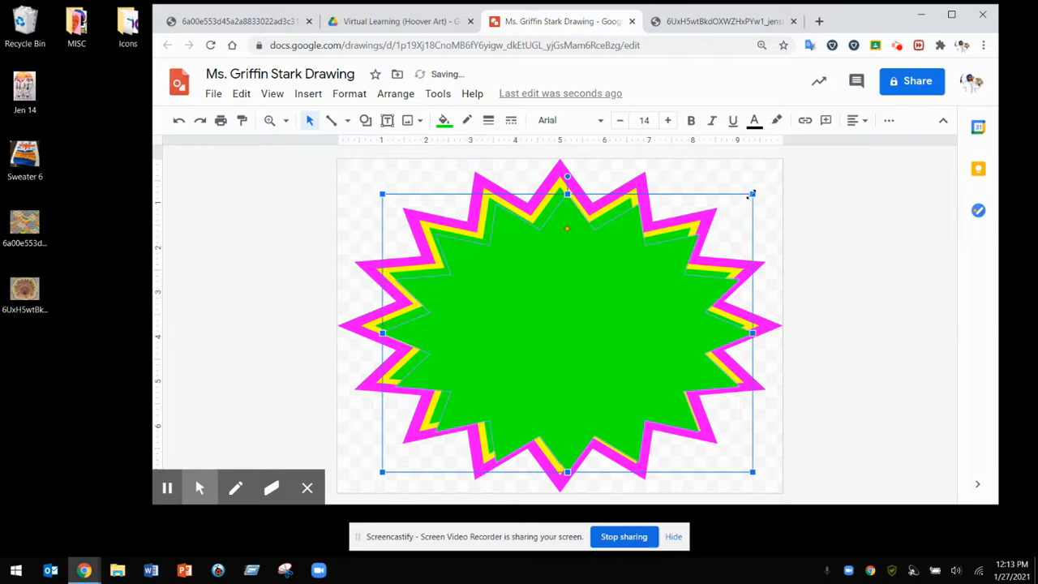
pyautogui.moveTo(751, 193); pyautogui.dragTo(729, 210)
pyautogui.click(609, 298)
pyautogui.moveTo(609, 297); pyautogui.dragTo(607, 289)
pyautogui.click(444, 121)
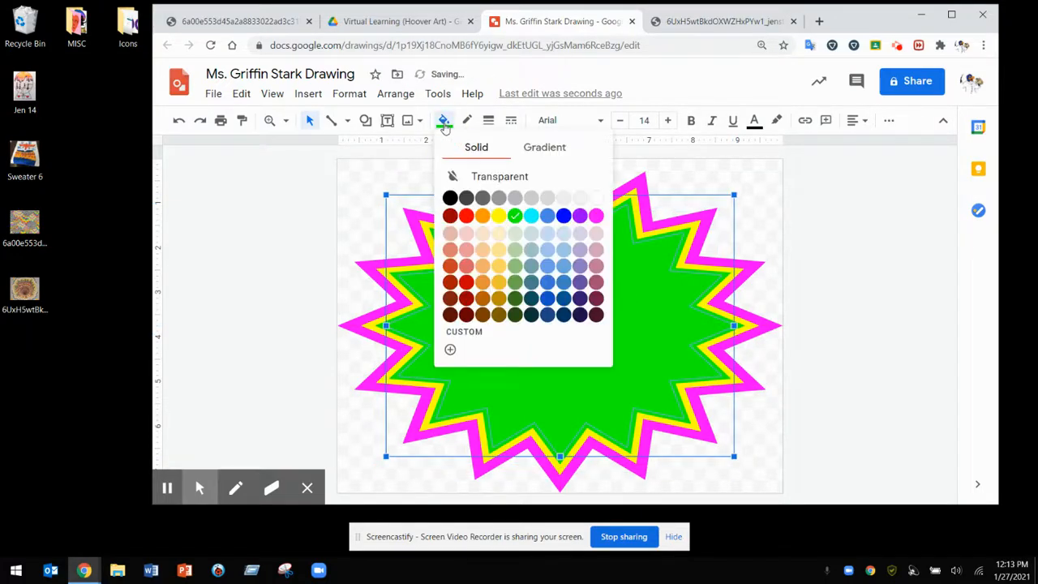
pyautogui.click(531, 217)
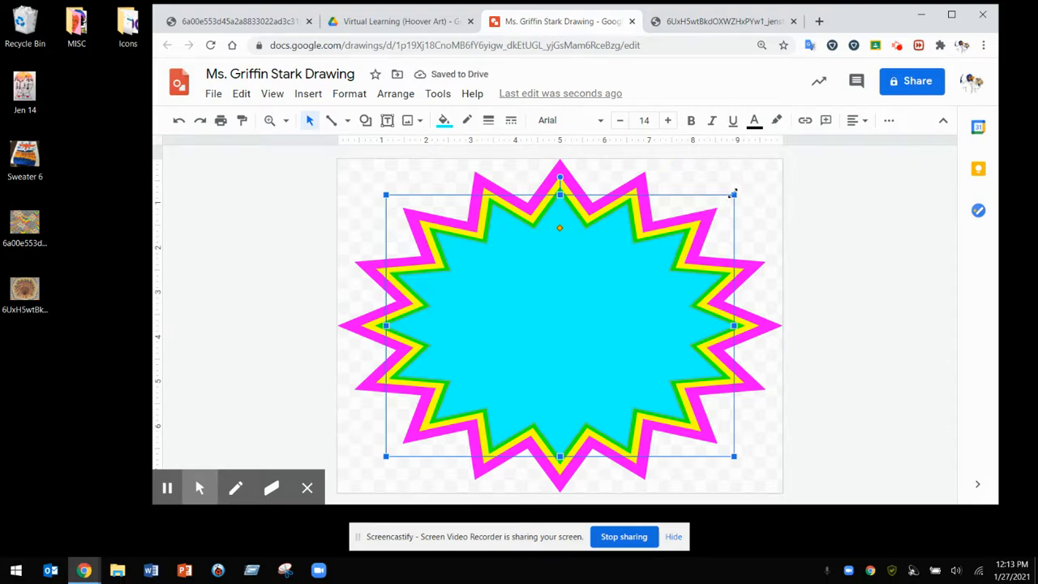
# Add a slightly smaller copy of the cyan star, centred inside it and filled with black
pyautogui.moveTo(705, 218); pyautogui.dragTo(720, 218)
pyautogui.moveTo(568, 364); pyautogui.dragTo(579, 349)
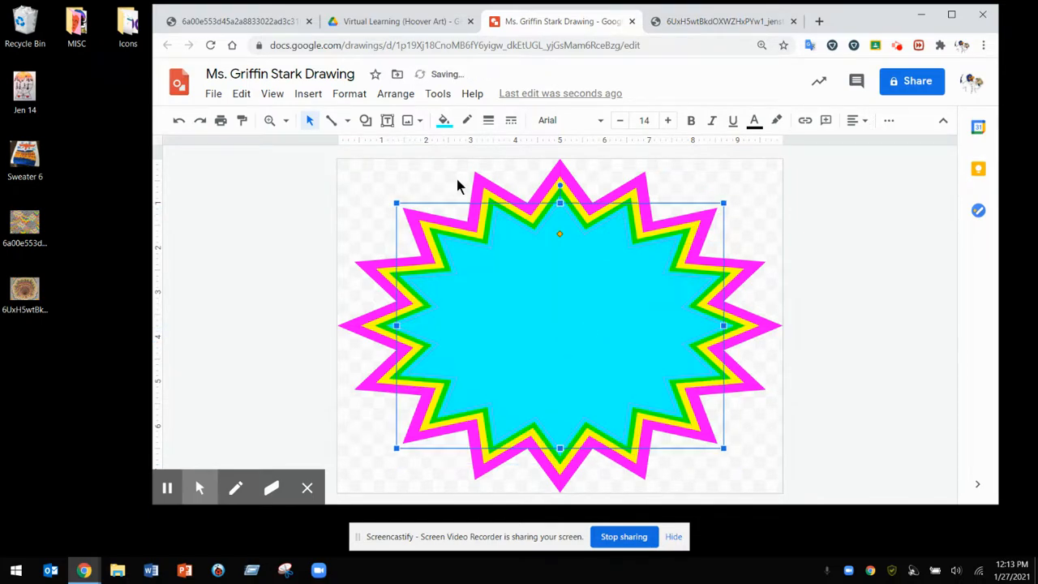
pyautogui.click(444, 121)
pyautogui.click(450, 197)
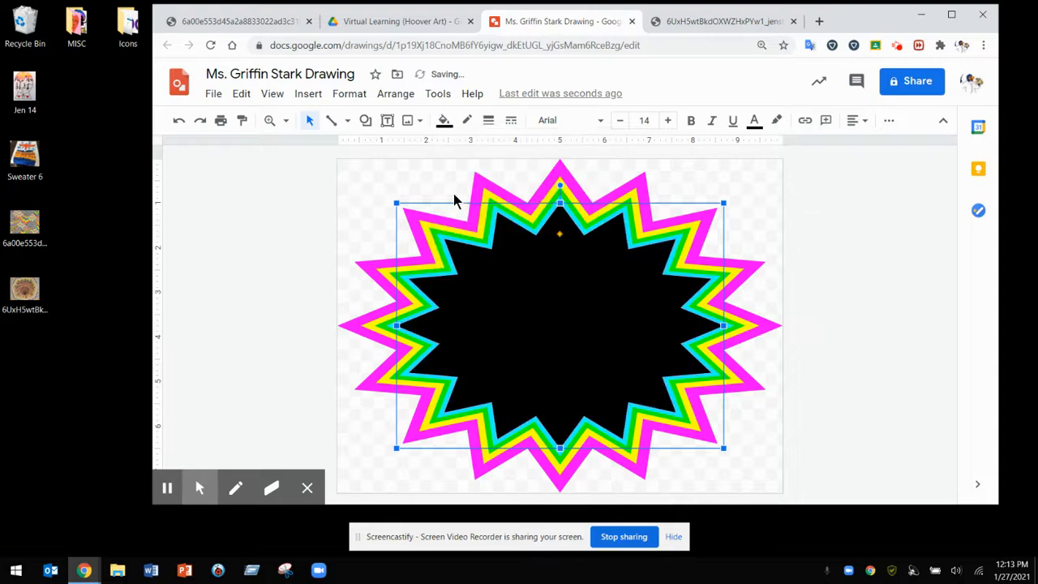
# Set the canvas background behind the nested stars to solid bright green
pyautogui.click(792, 335)
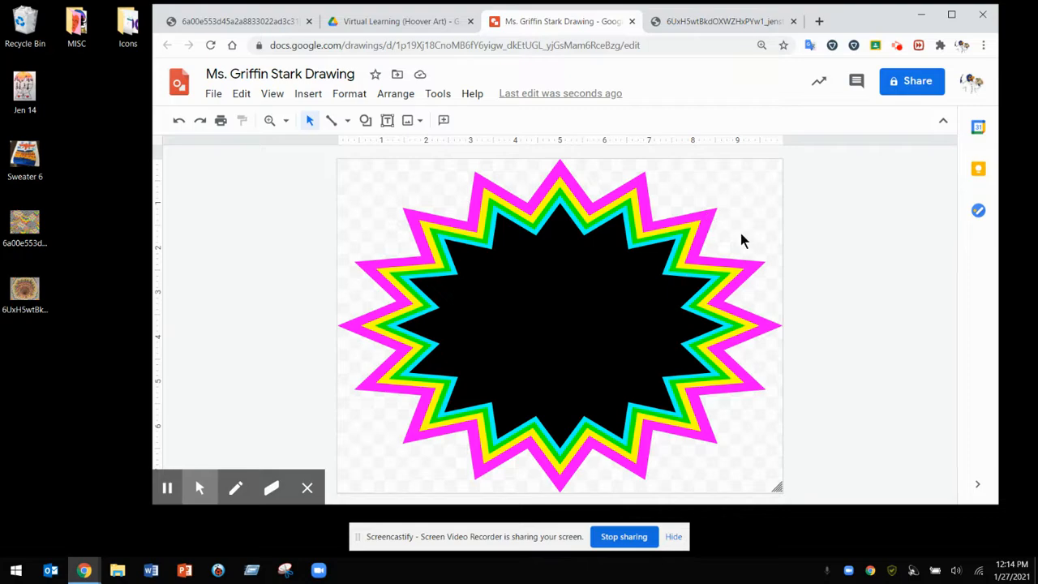
pyautogui.rightClick(376, 190)
pyautogui.moveTo(484, 339)
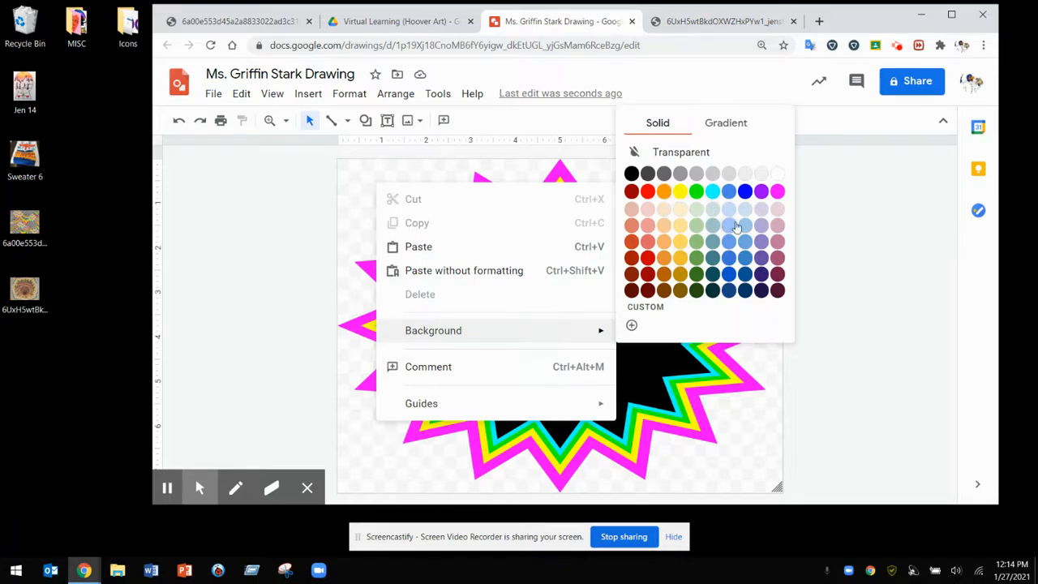
pyautogui.click(696, 192)
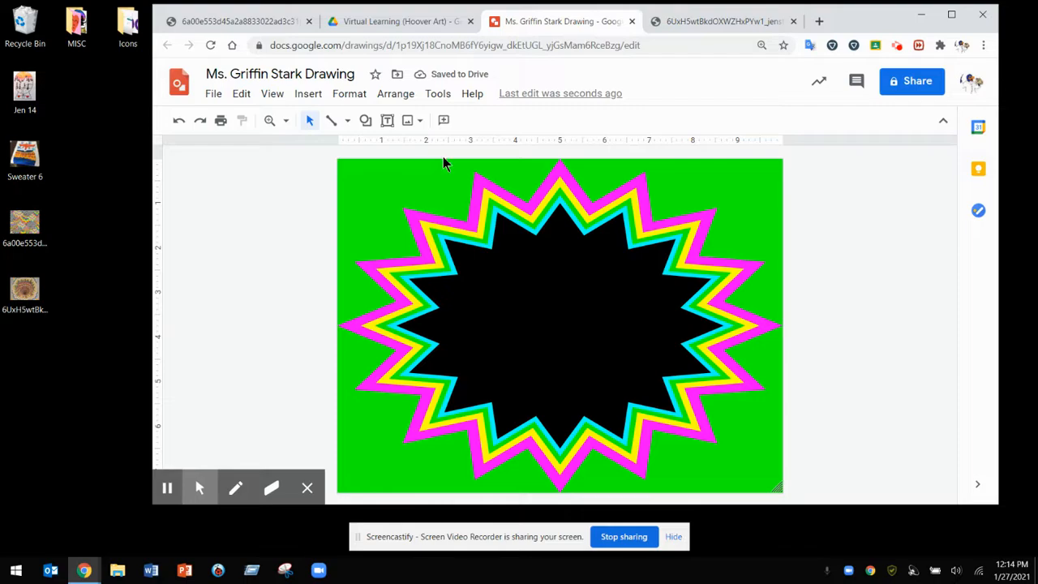
# Download the finished drawing to the computer
pyautogui.click(213, 95)
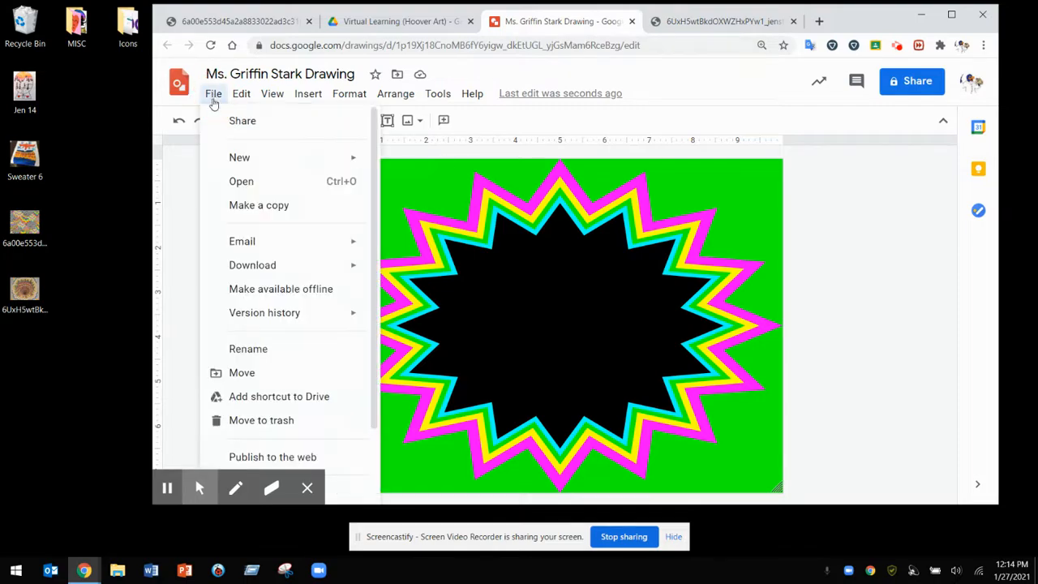
pyautogui.moveTo(293, 273)
pyautogui.click(396, 295)
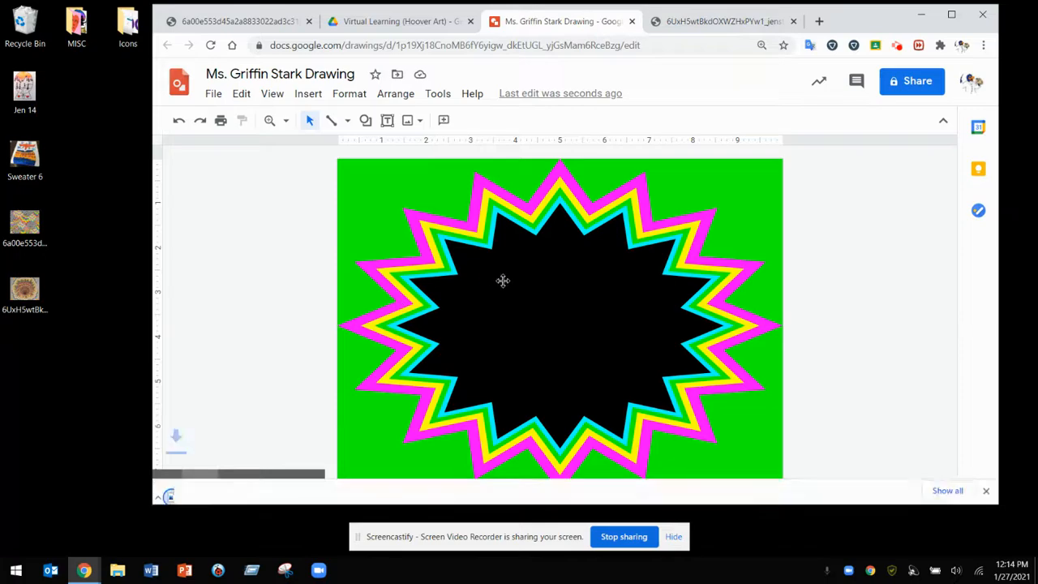